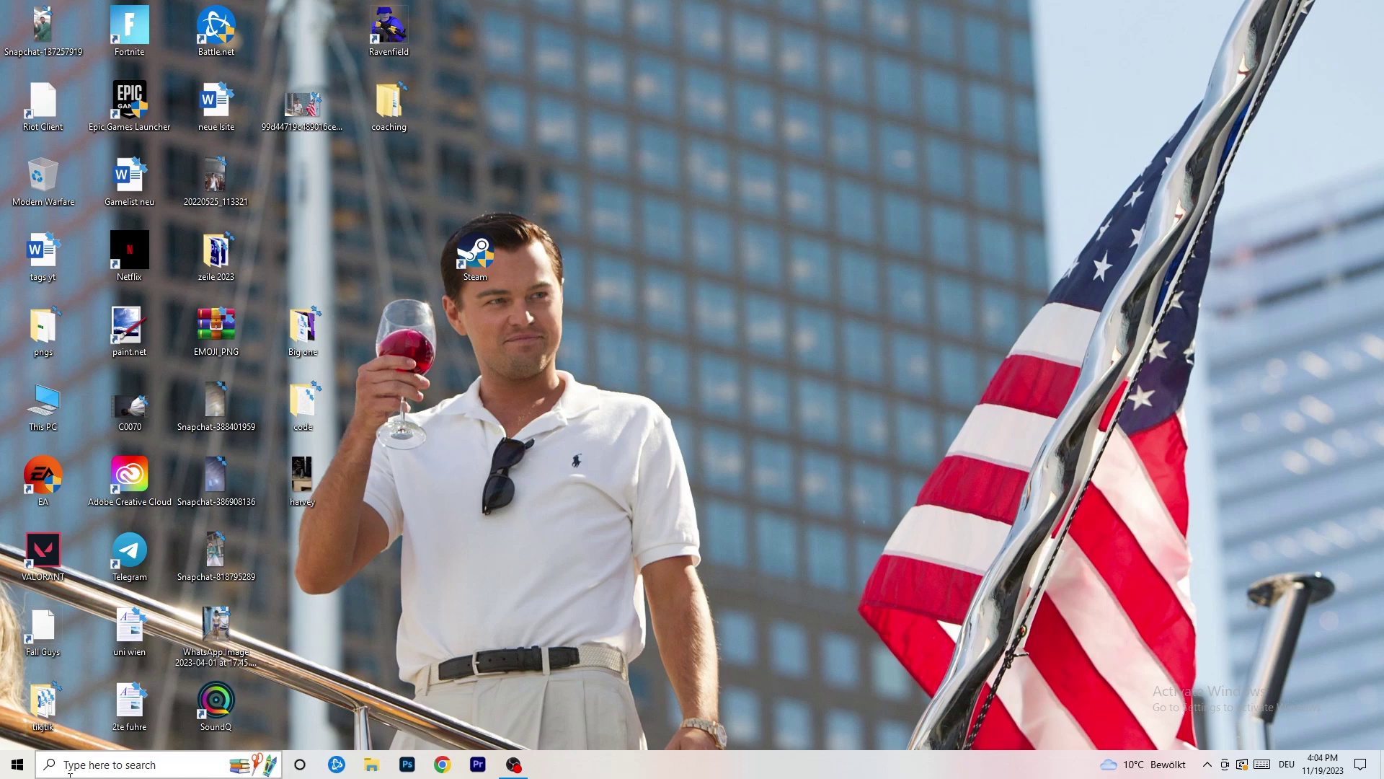
# Launch Windows Settings from the Start menu and go to the System > Display page.
pyautogui.click(16, 765)
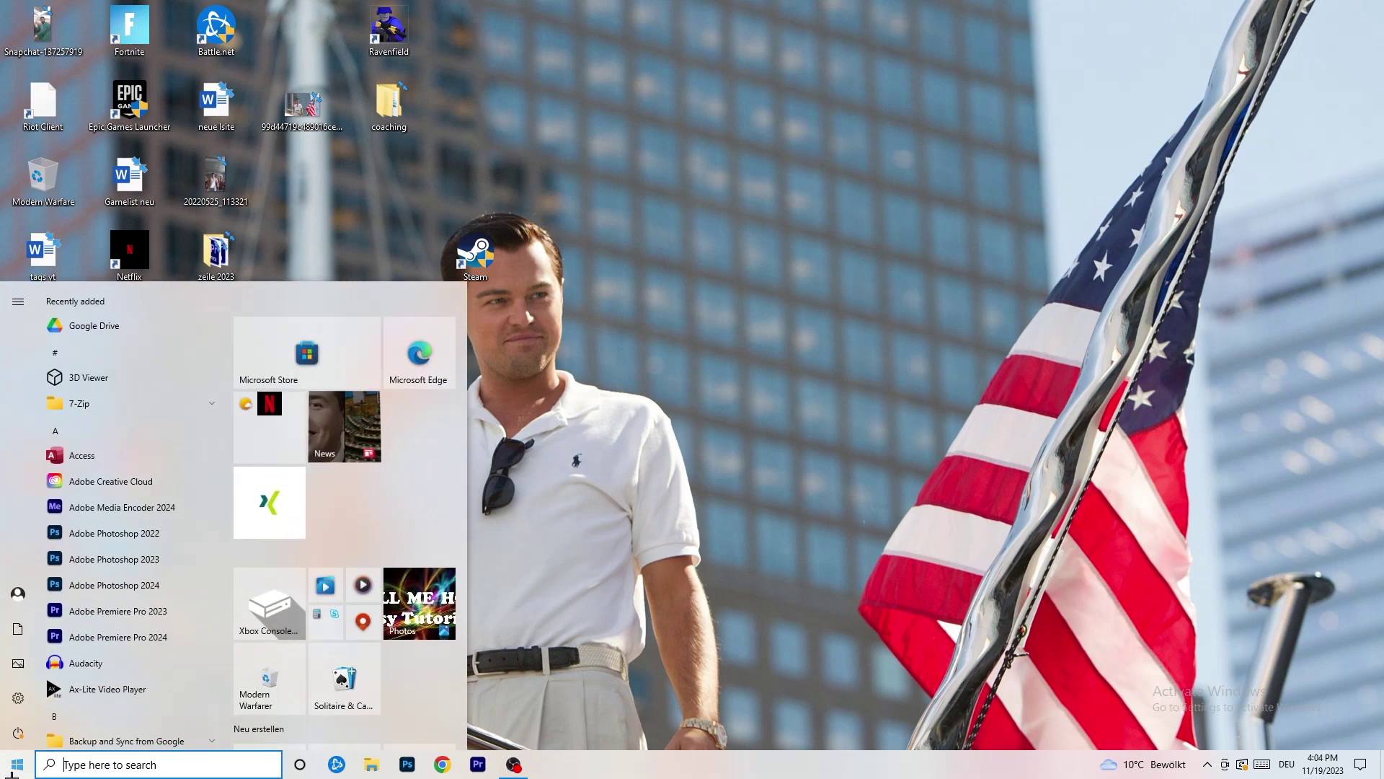
pyautogui.click(15, 706)
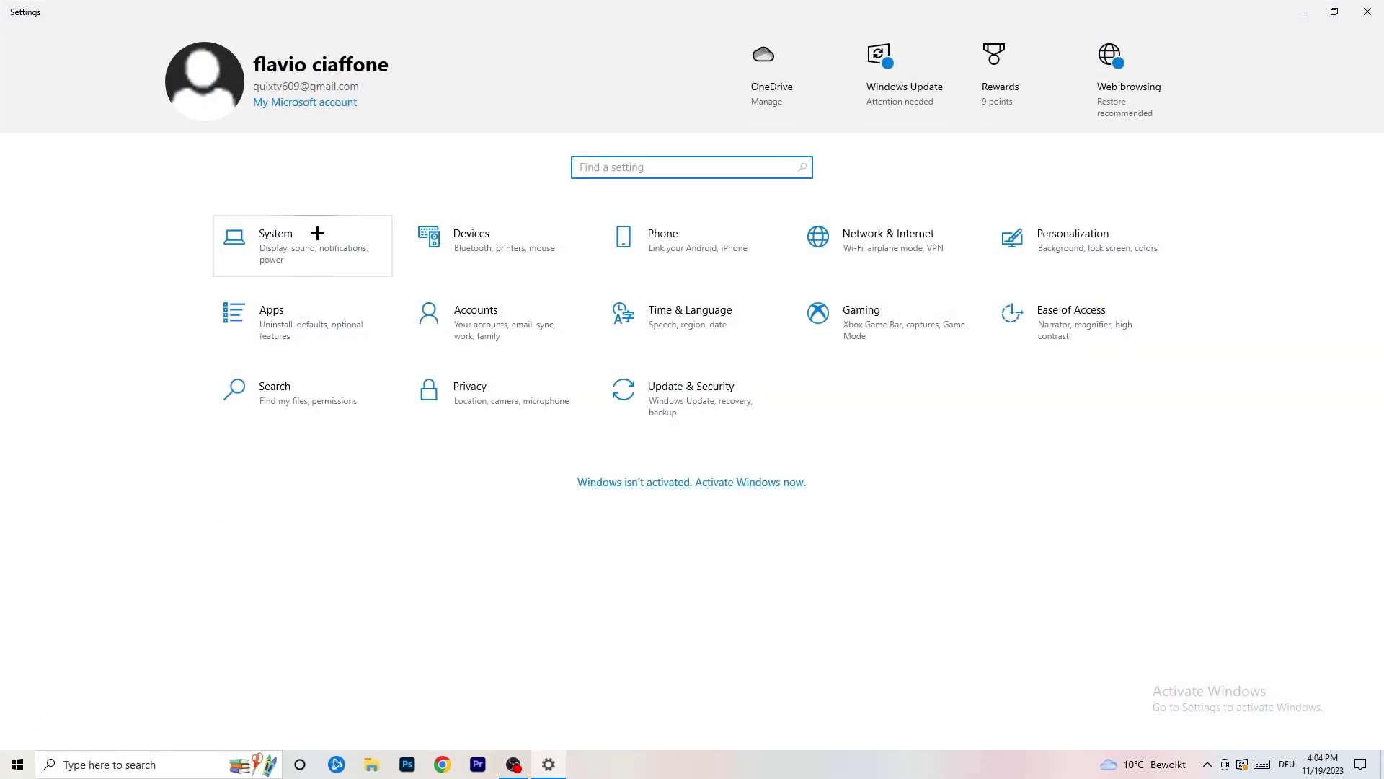
pyautogui.click(326, 233)
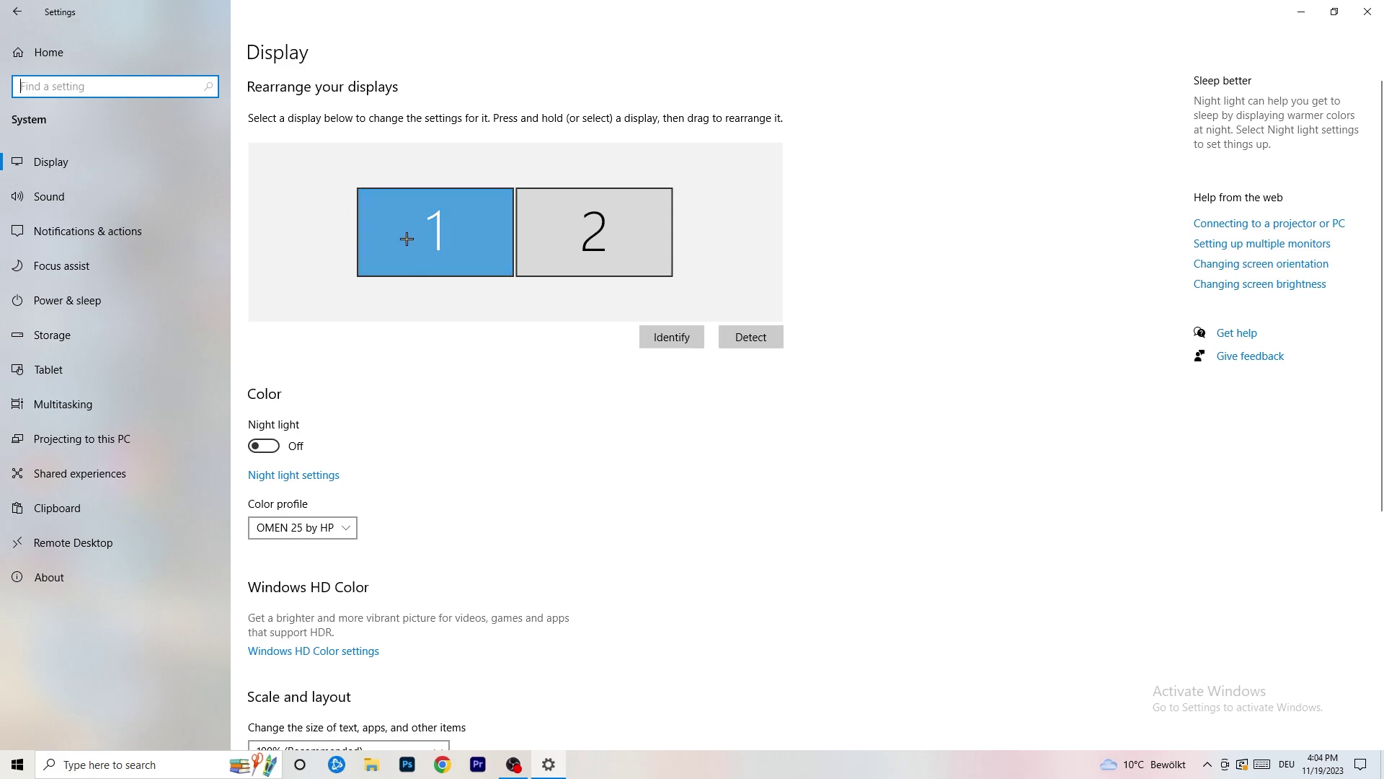
pyautogui.scroll(-2, 504, 263)
pyautogui.scroll(-2, 504, 263)
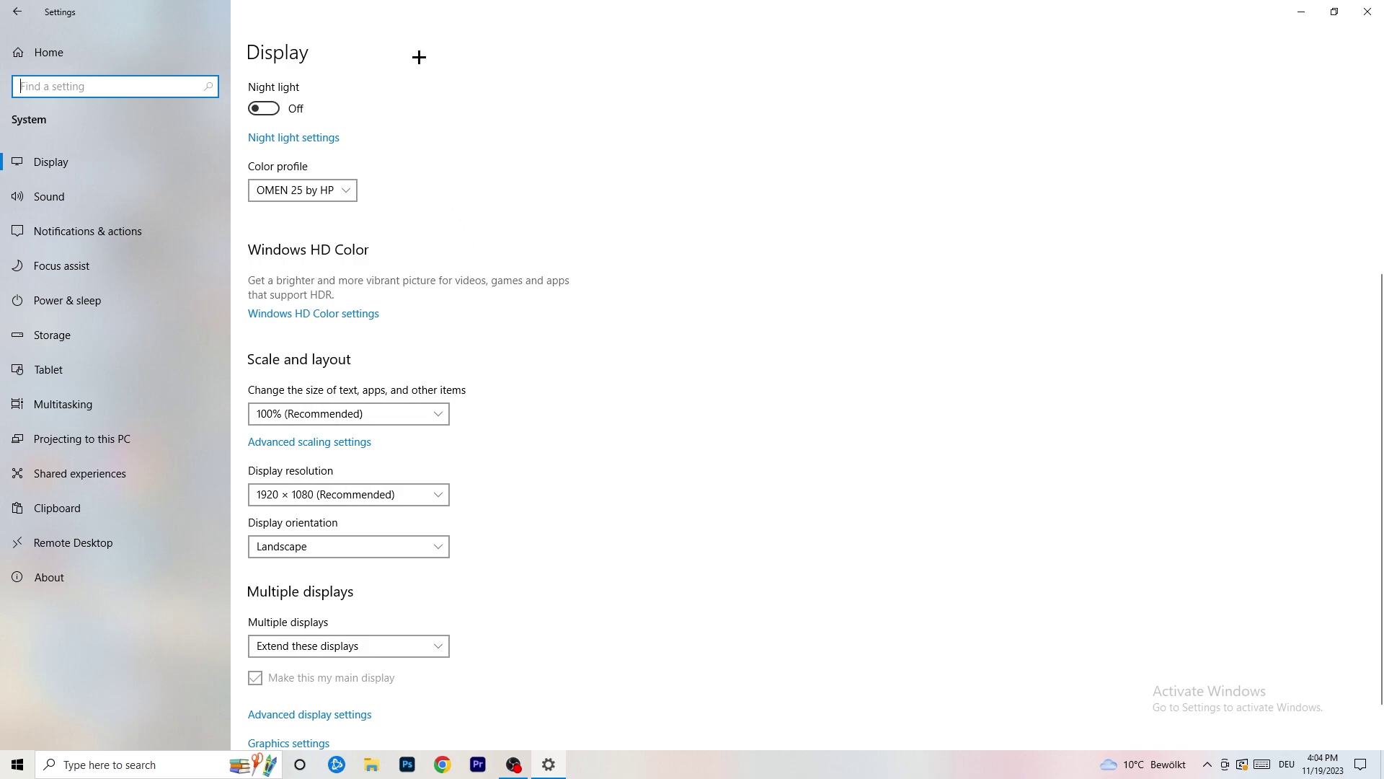
pyautogui.click(349, 414)
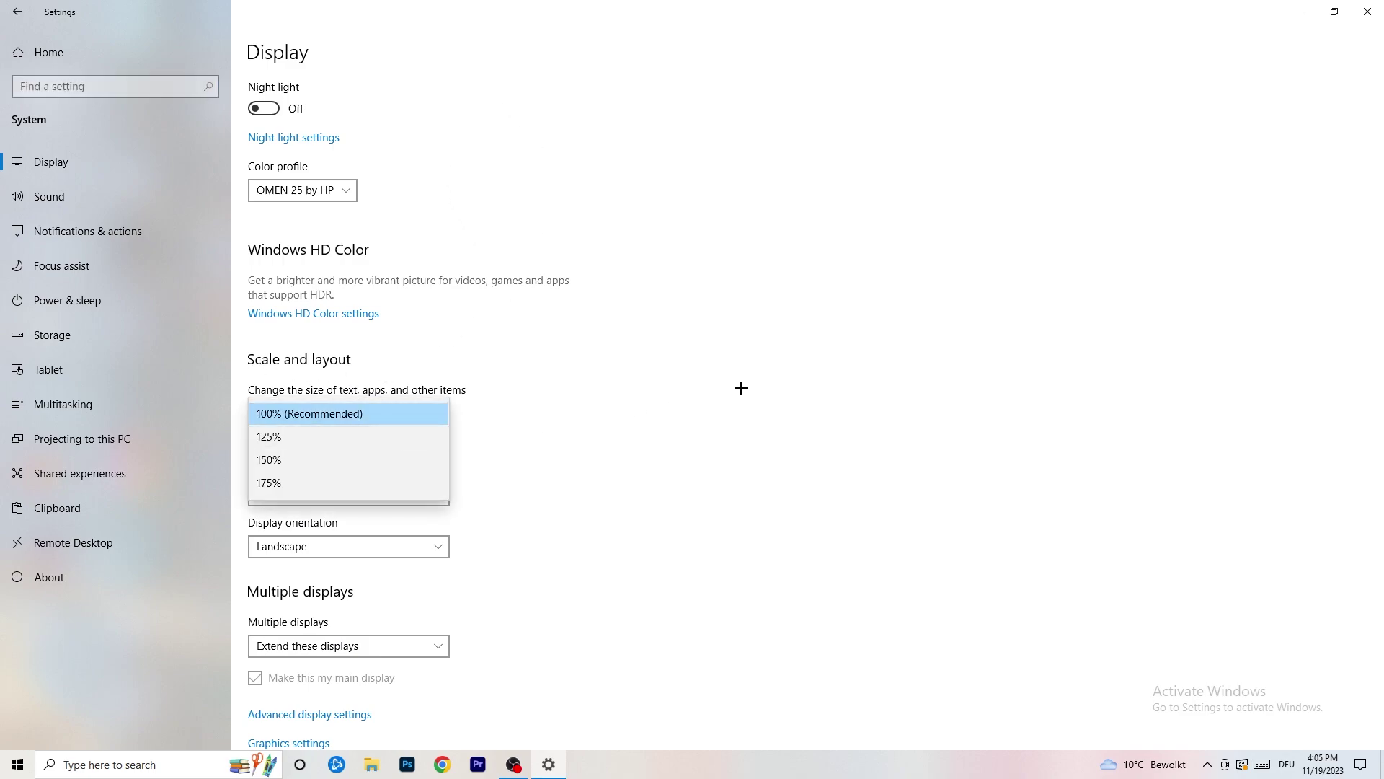
pyautogui.scroll(-2, 587, 395)
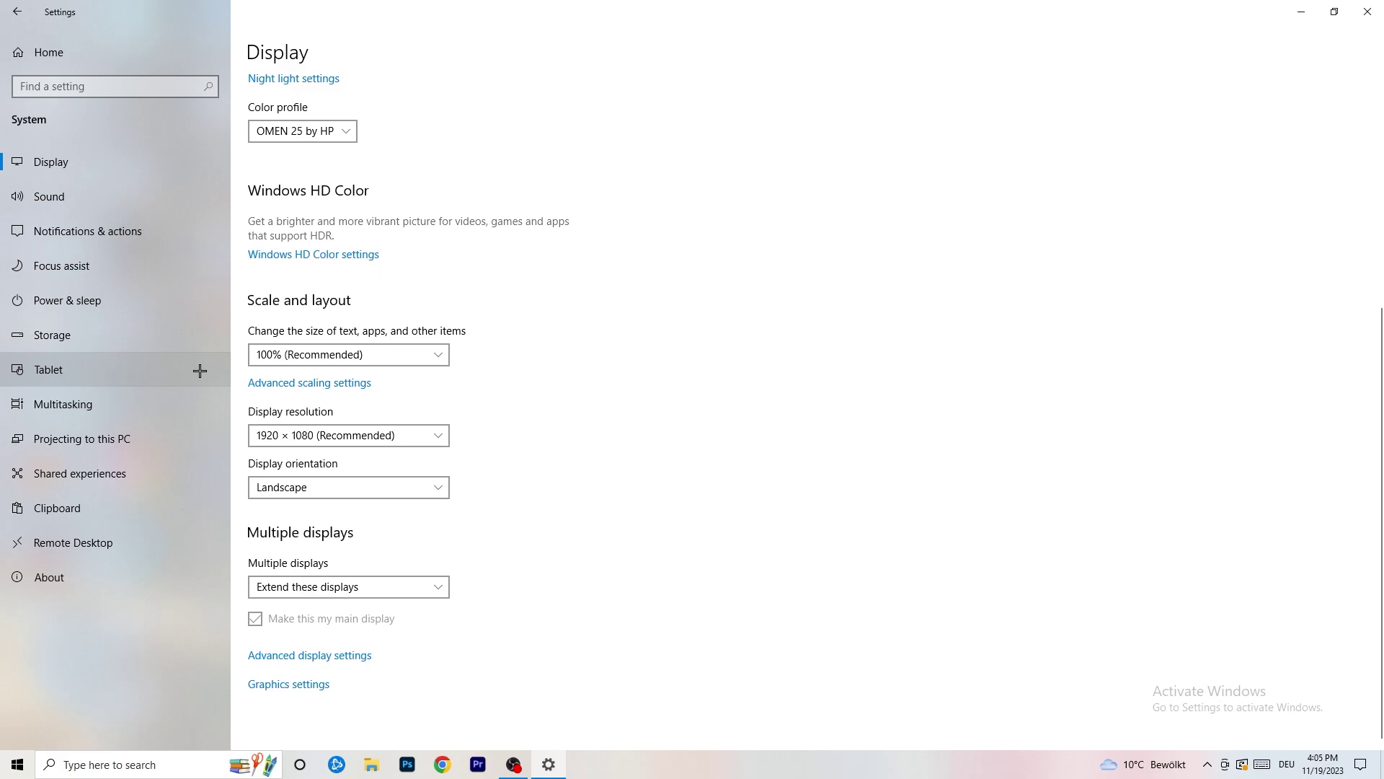
# Check the additional power plans in Power Options, keep Balanced, and return to Power & sleep.
pyautogui.click(107, 305)
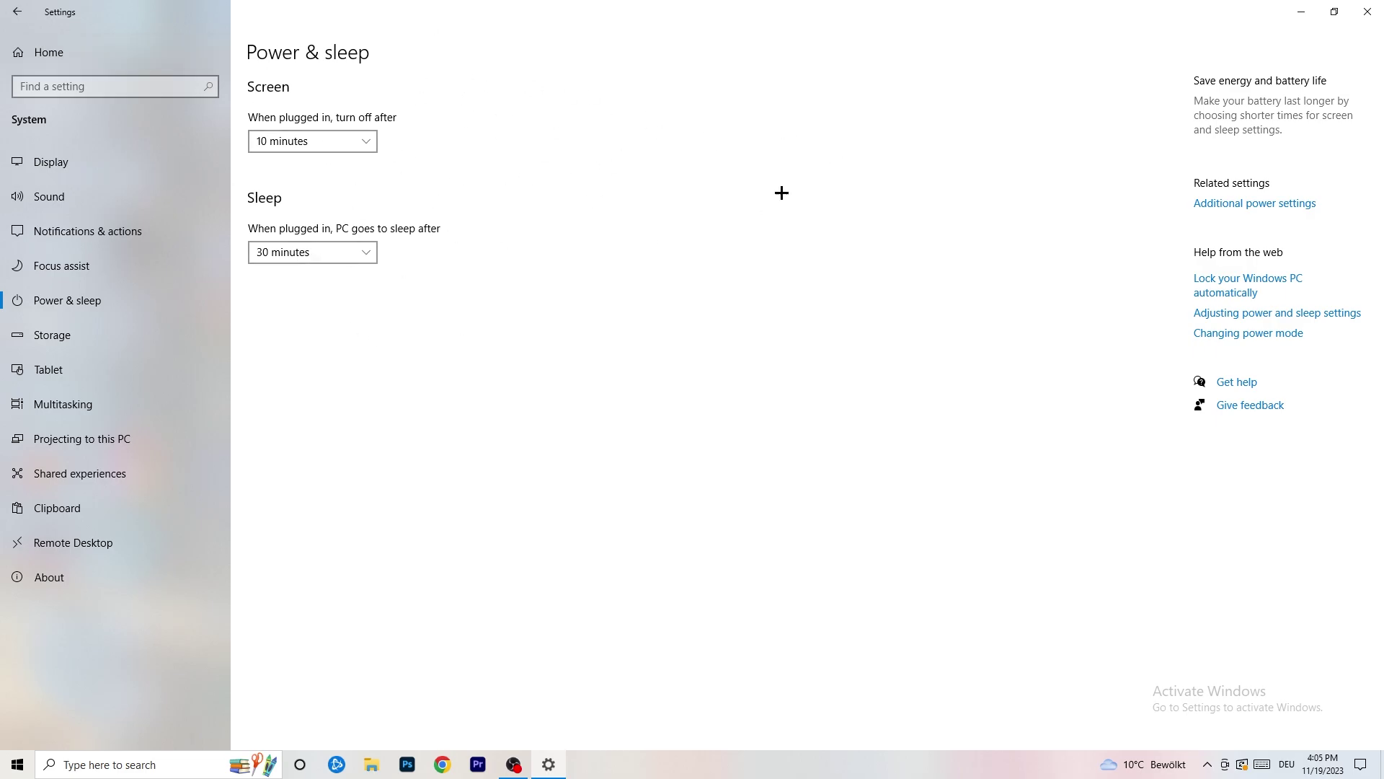
pyautogui.click(1255, 206)
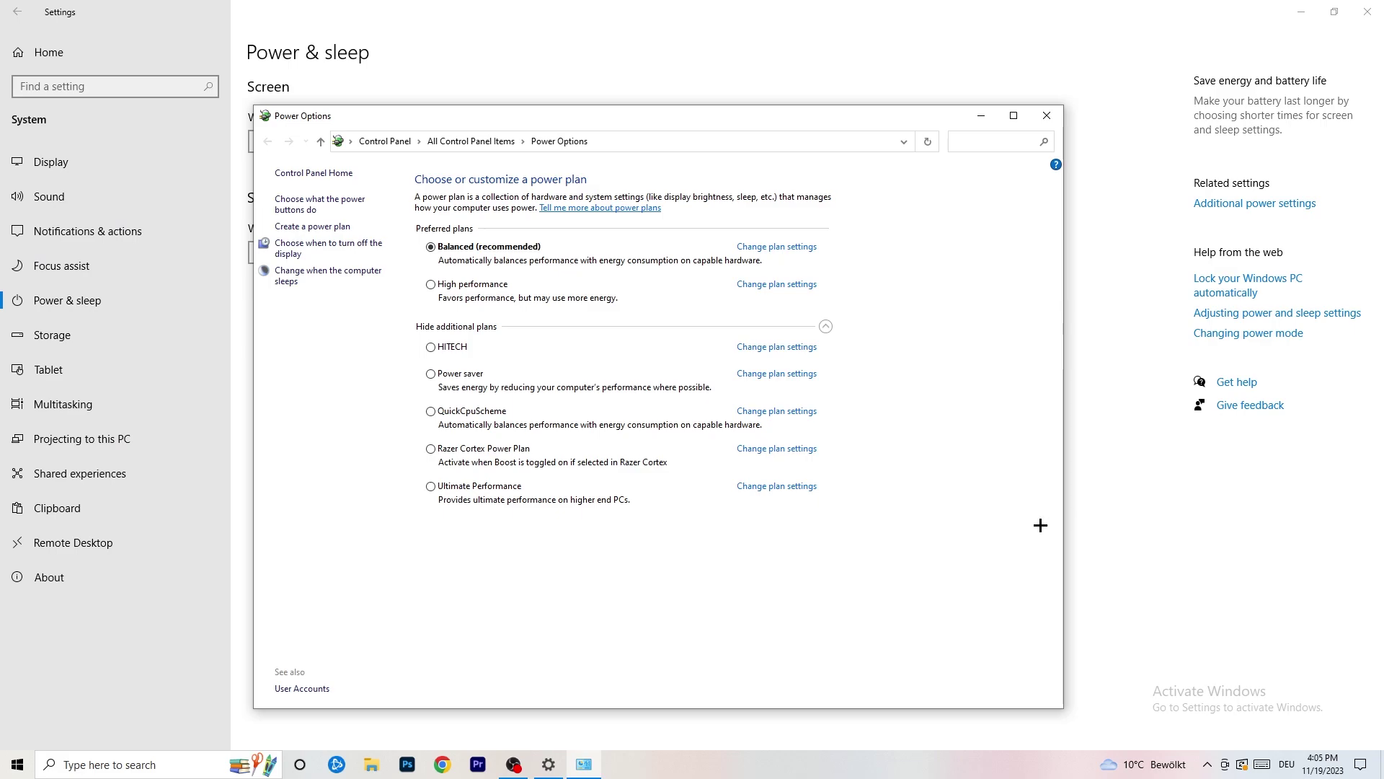
pyautogui.click(825, 326)
pyautogui.click(826, 328)
pyautogui.click(1048, 116)
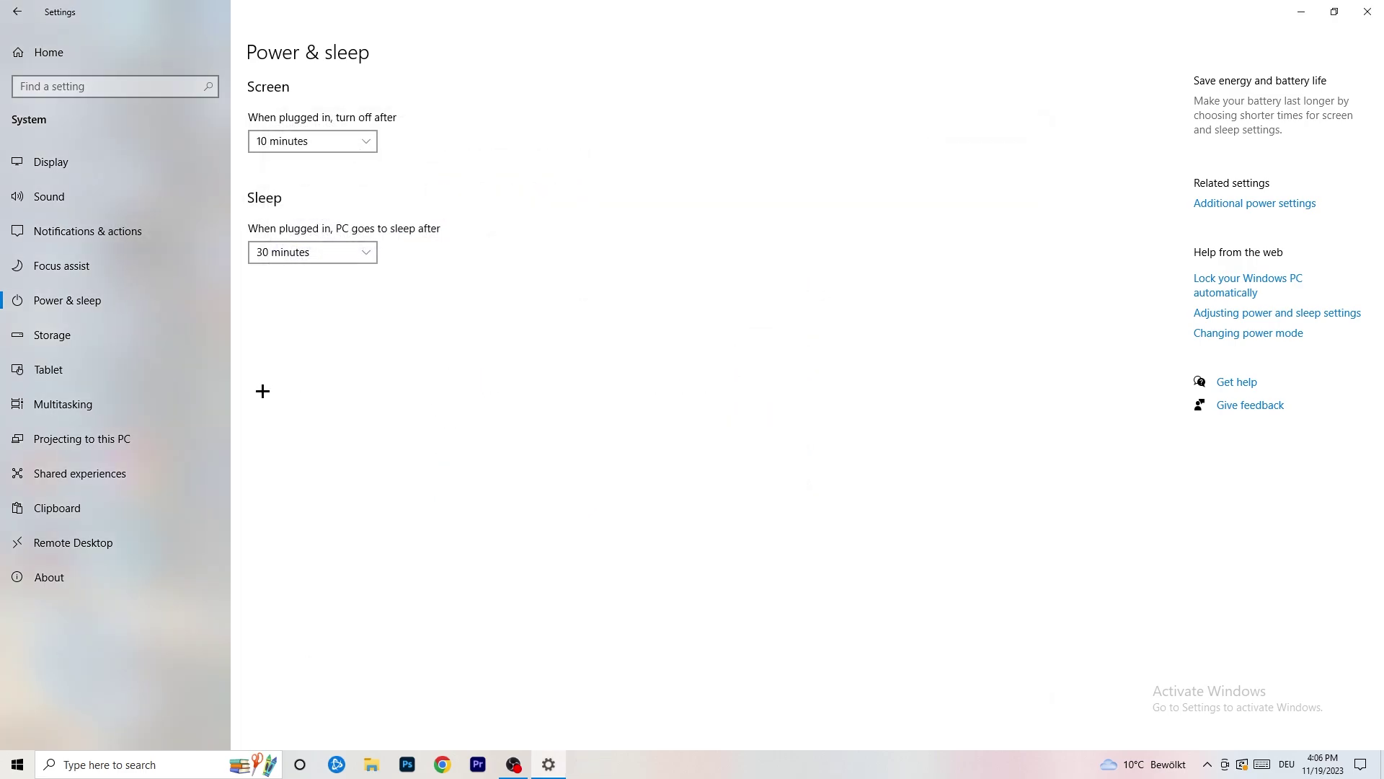
# Keep Storage Sense running every week and have it delete unused temporary app files.
pyautogui.click(95, 345)
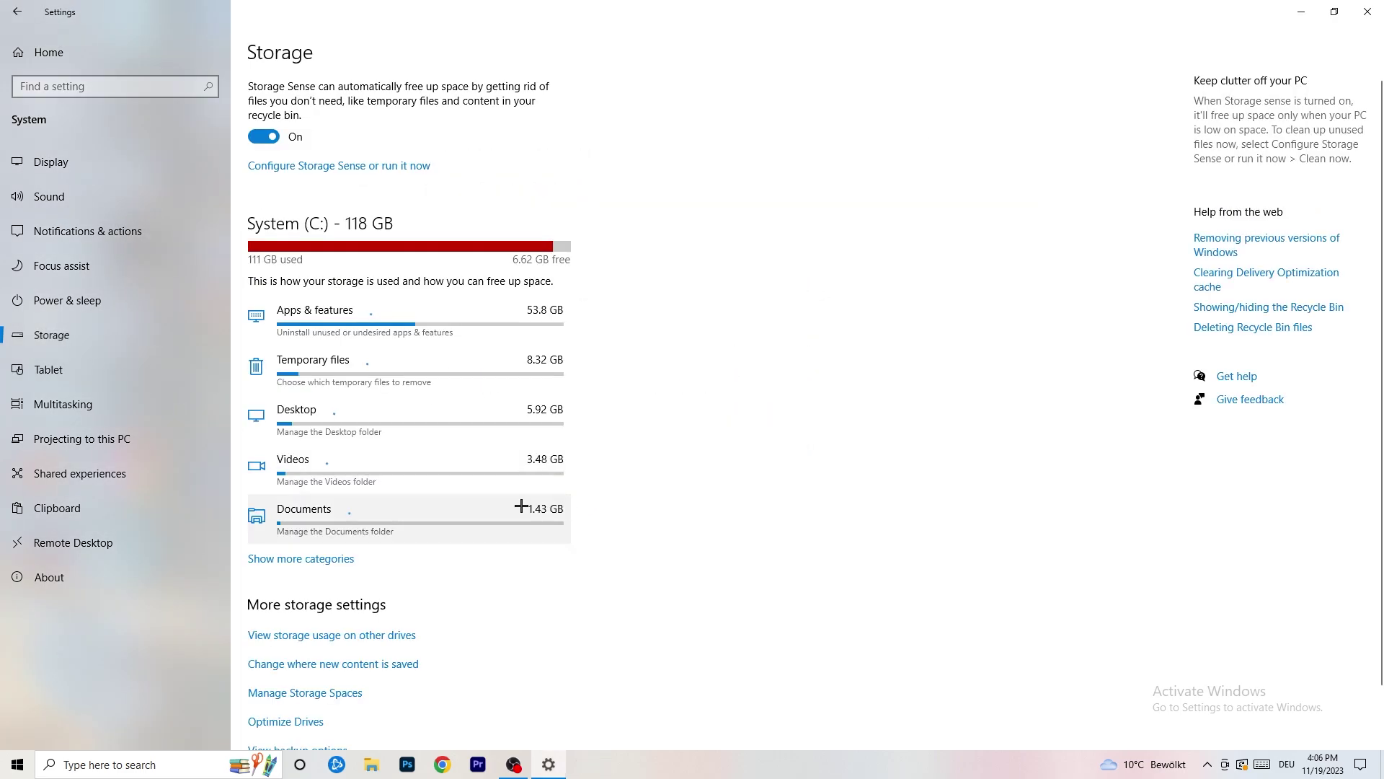
pyautogui.click(347, 174)
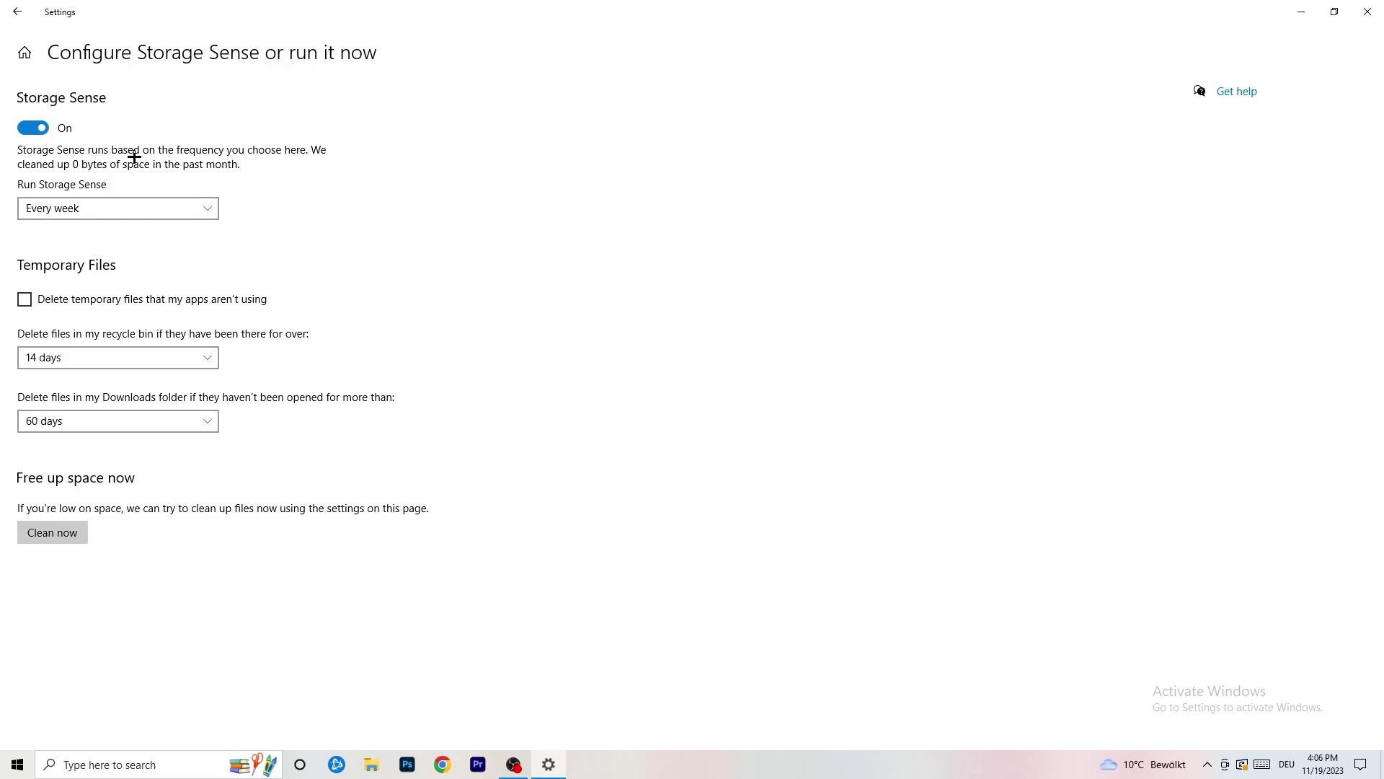
pyautogui.click(101, 208)
pyautogui.click(312, 213)
pyautogui.click(83, 302)
# Keep Recycle Bin cleanup at 14 days and Downloads cleanup at 60 days.
pyautogui.click(107, 358)
pyautogui.click(366, 307)
pyautogui.click(214, 357)
pyautogui.click(599, 263)
pyautogui.click(127, 422)
pyautogui.click(526, 399)
pyautogui.click(154, 425)
pyautogui.click(677, 353)
# Go back to Settings home, view the pending Windows Update restart, then close Settings.
pyautogui.click(16, 12)
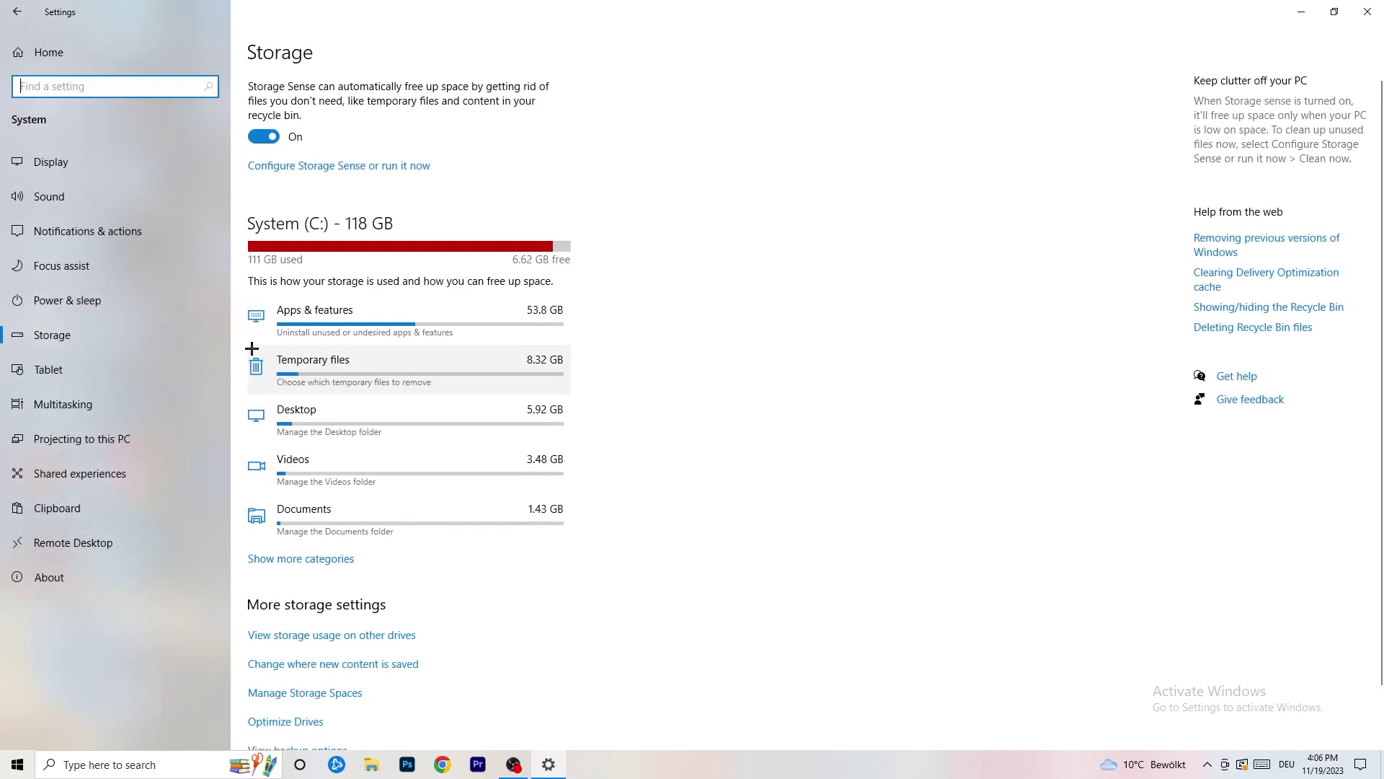
pyautogui.hotkey('alt', 'Left')
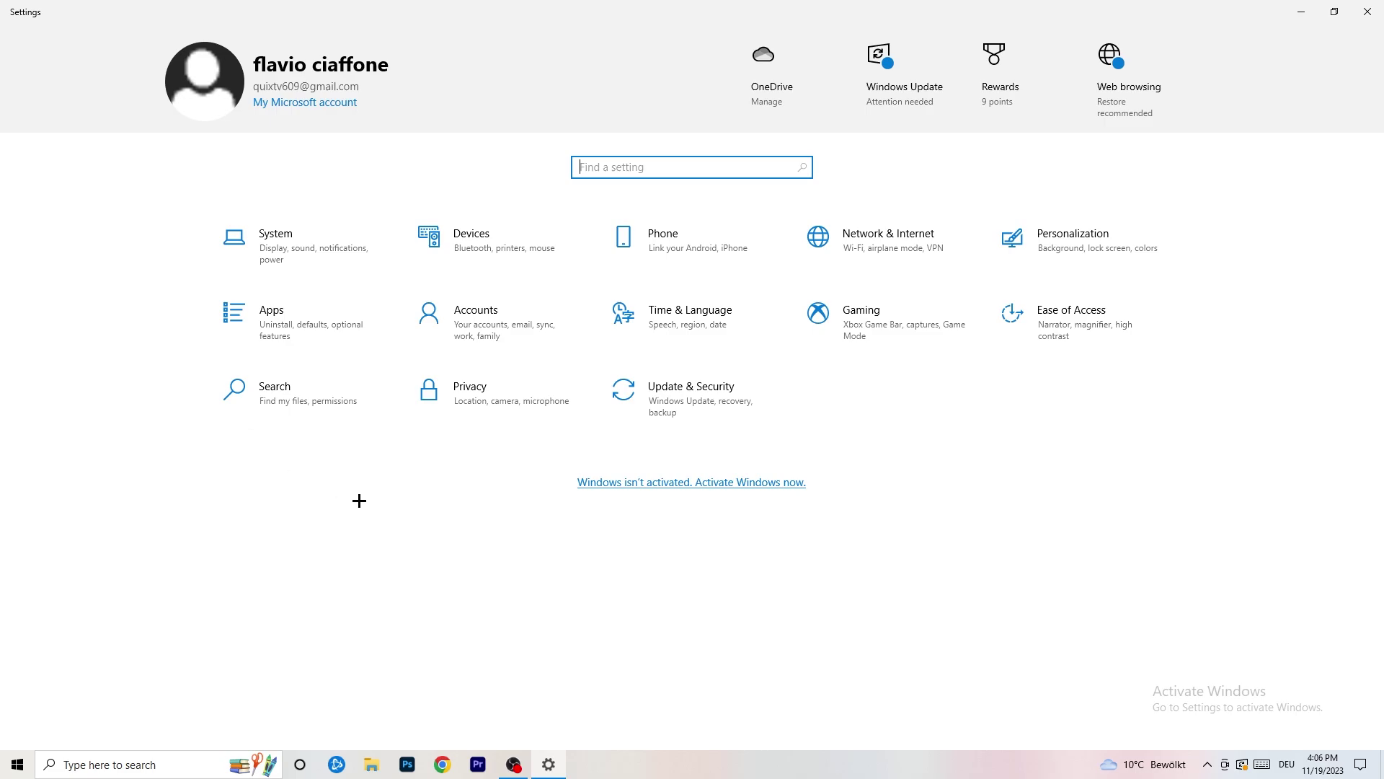
pyautogui.click(681, 406)
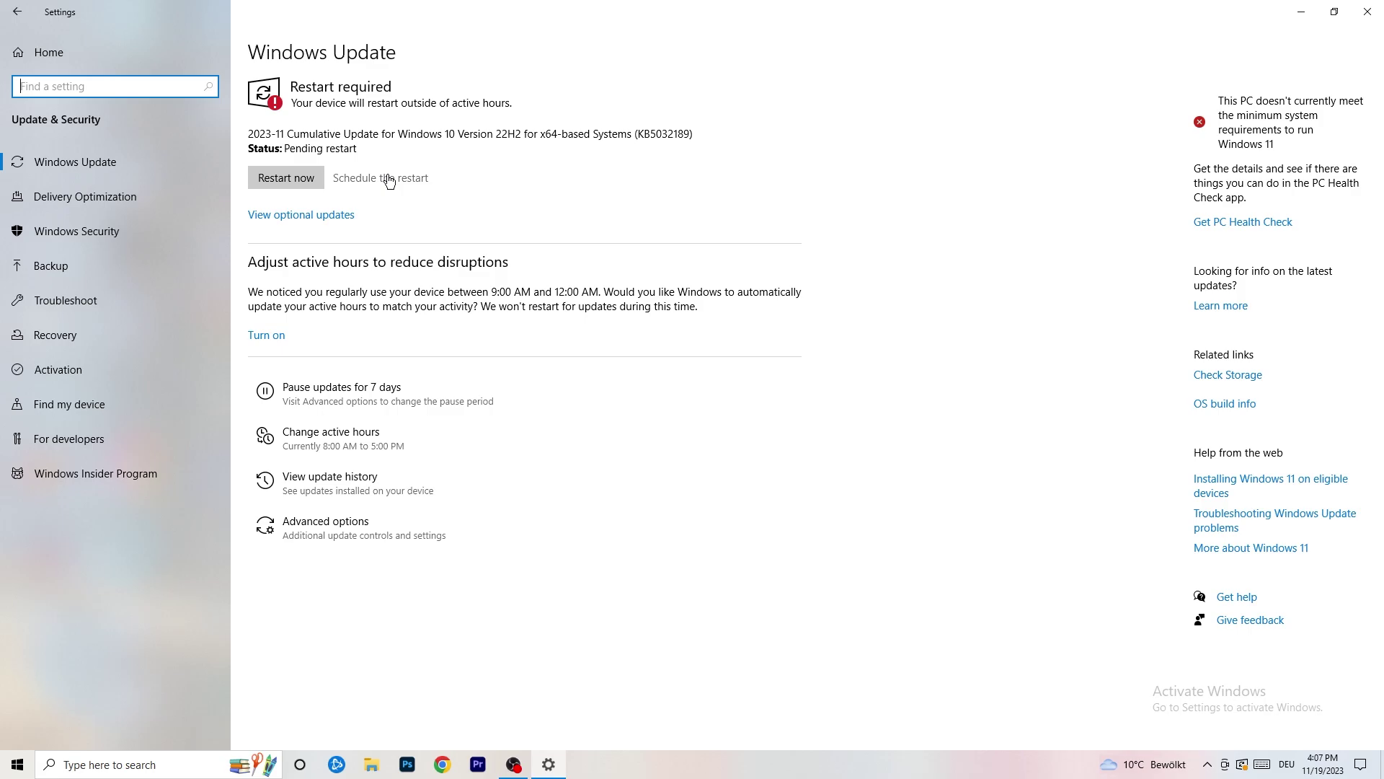
pyautogui.click(1367, 11)
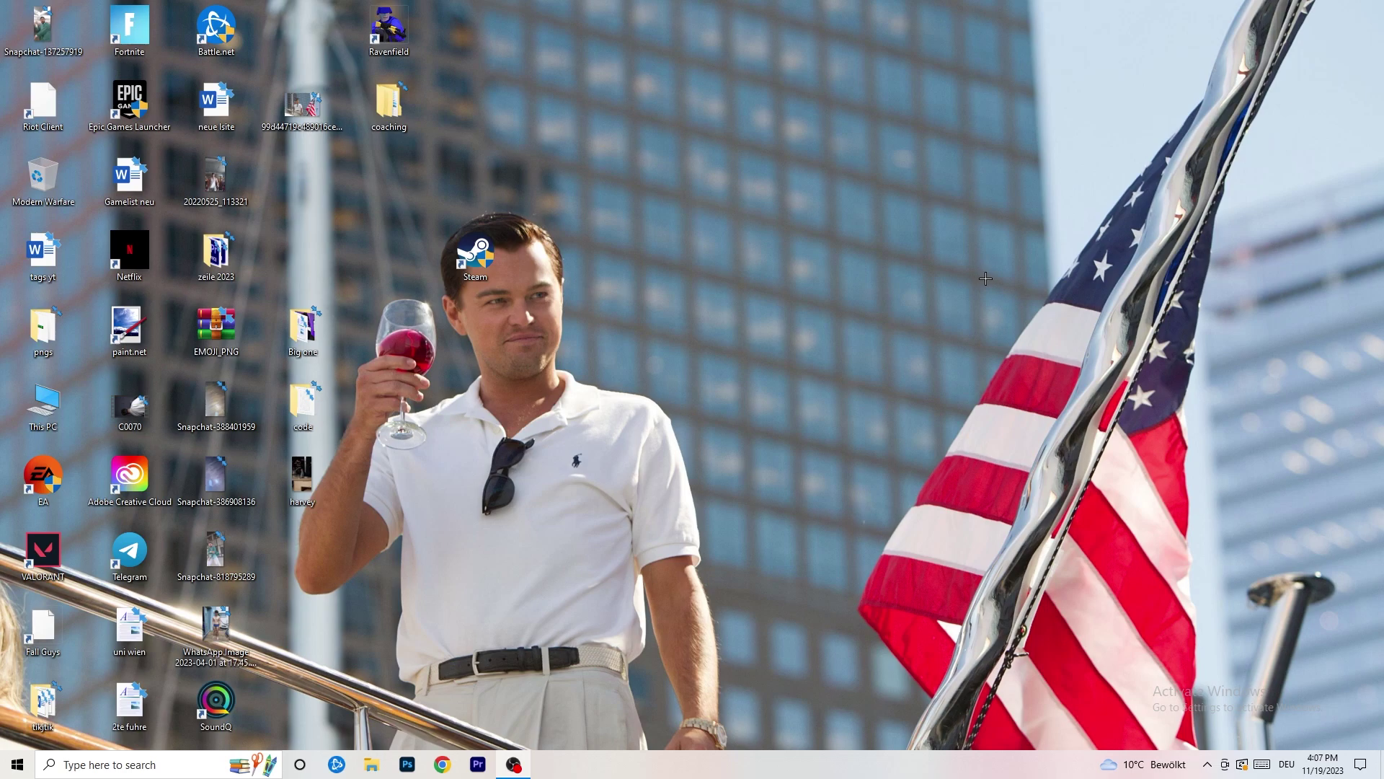
# Launch NVIDIA Control Panel from the desktop context menu, showing Change Resolution at 1920 × 1080.
pyautogui.rightClick(838, 304)
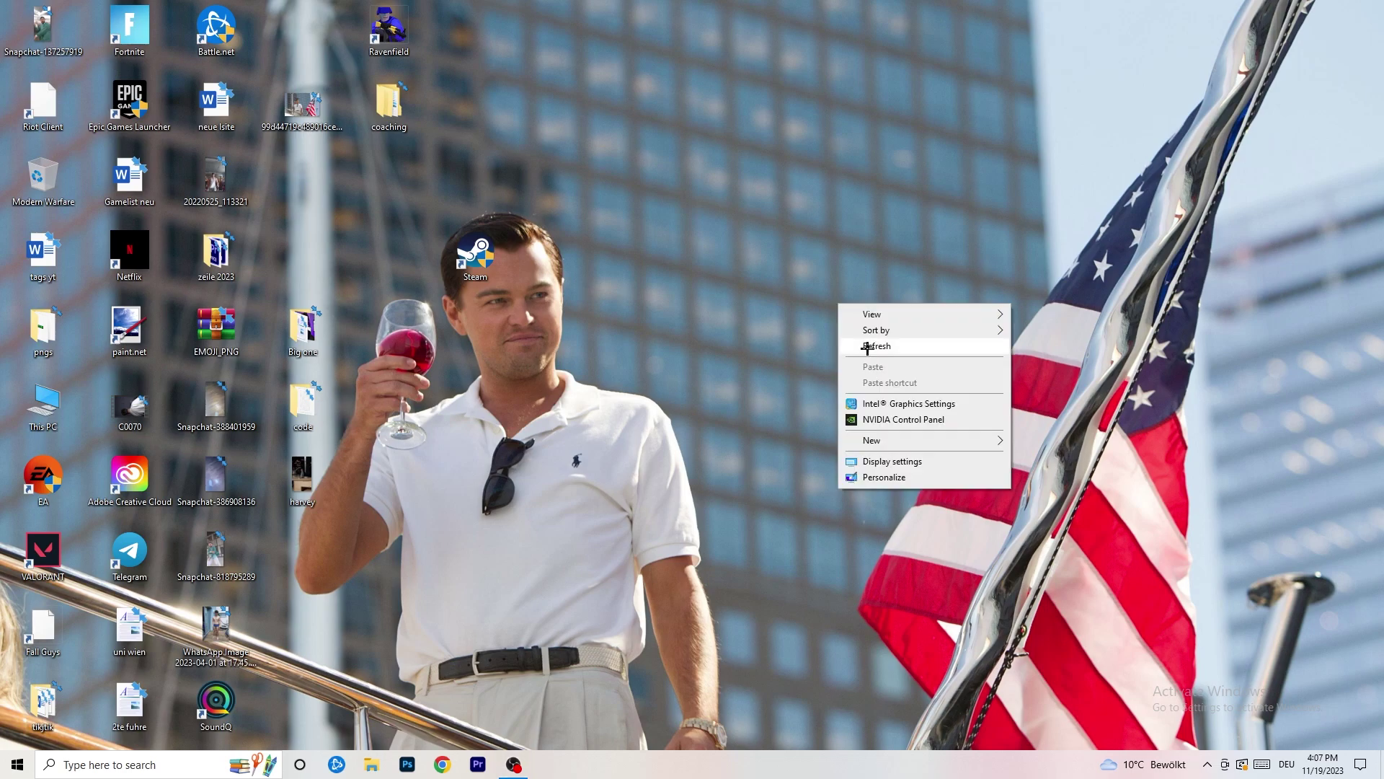
pyautogui.click(922, 419)
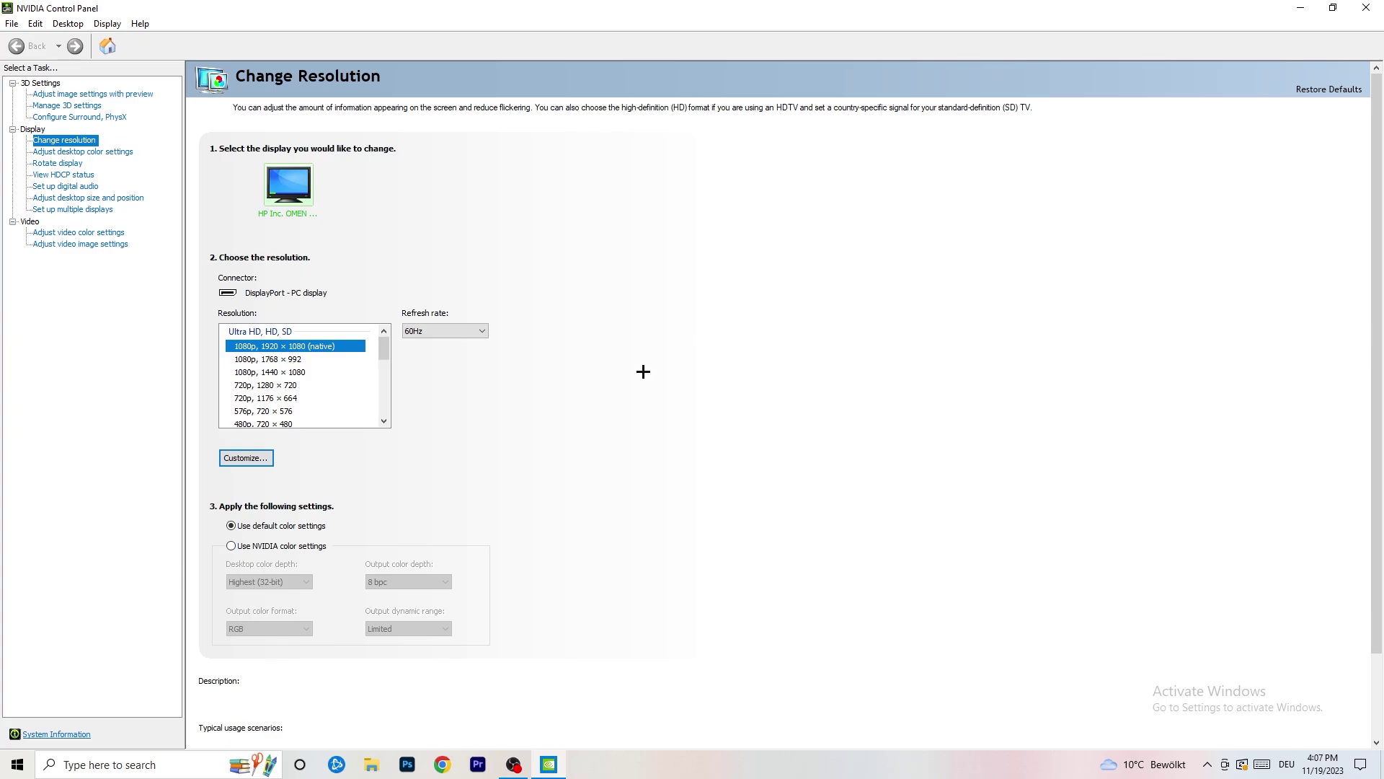
pyautogui.moveTo(325, 346)
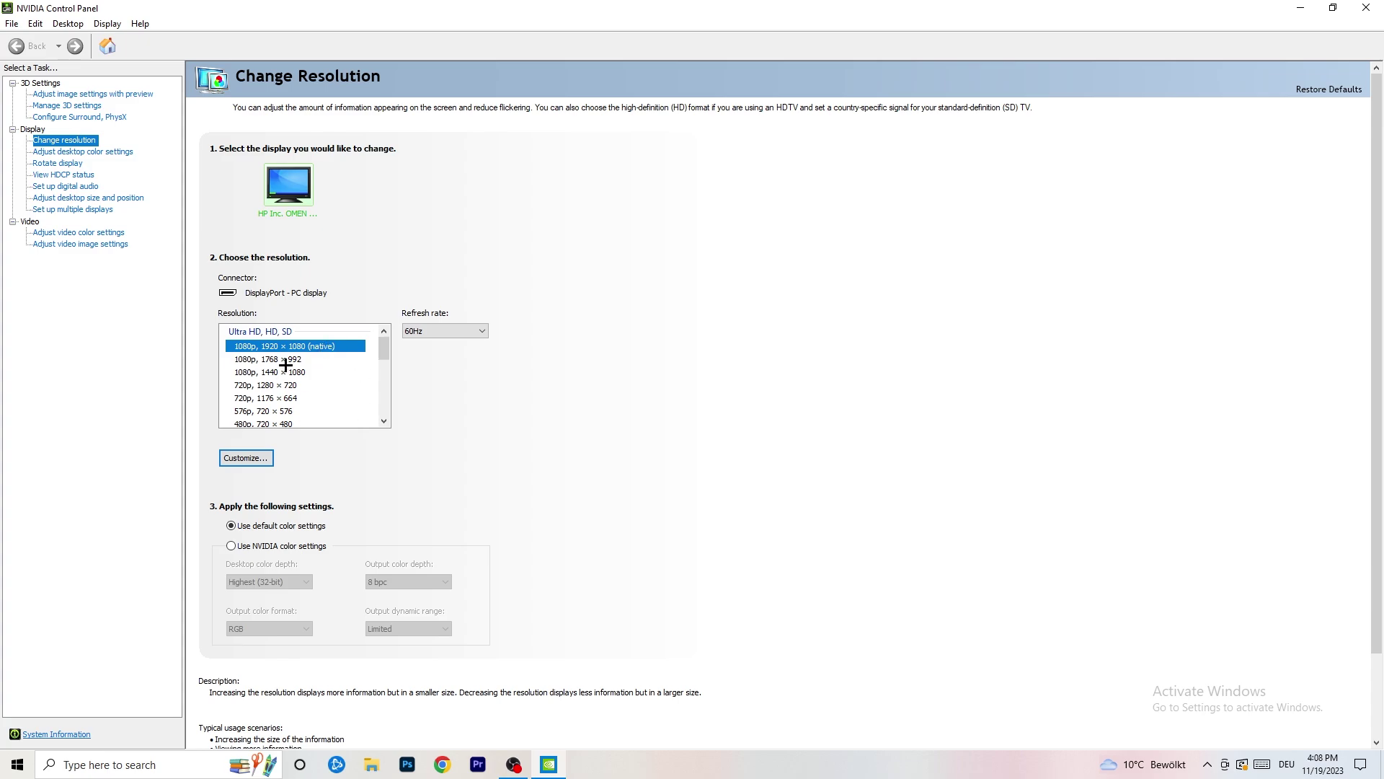
# View 3D Settings > Adjust image settings with preview unchanged, then close NVIDIA Control Panel.
pyautogui.click(76, 96)
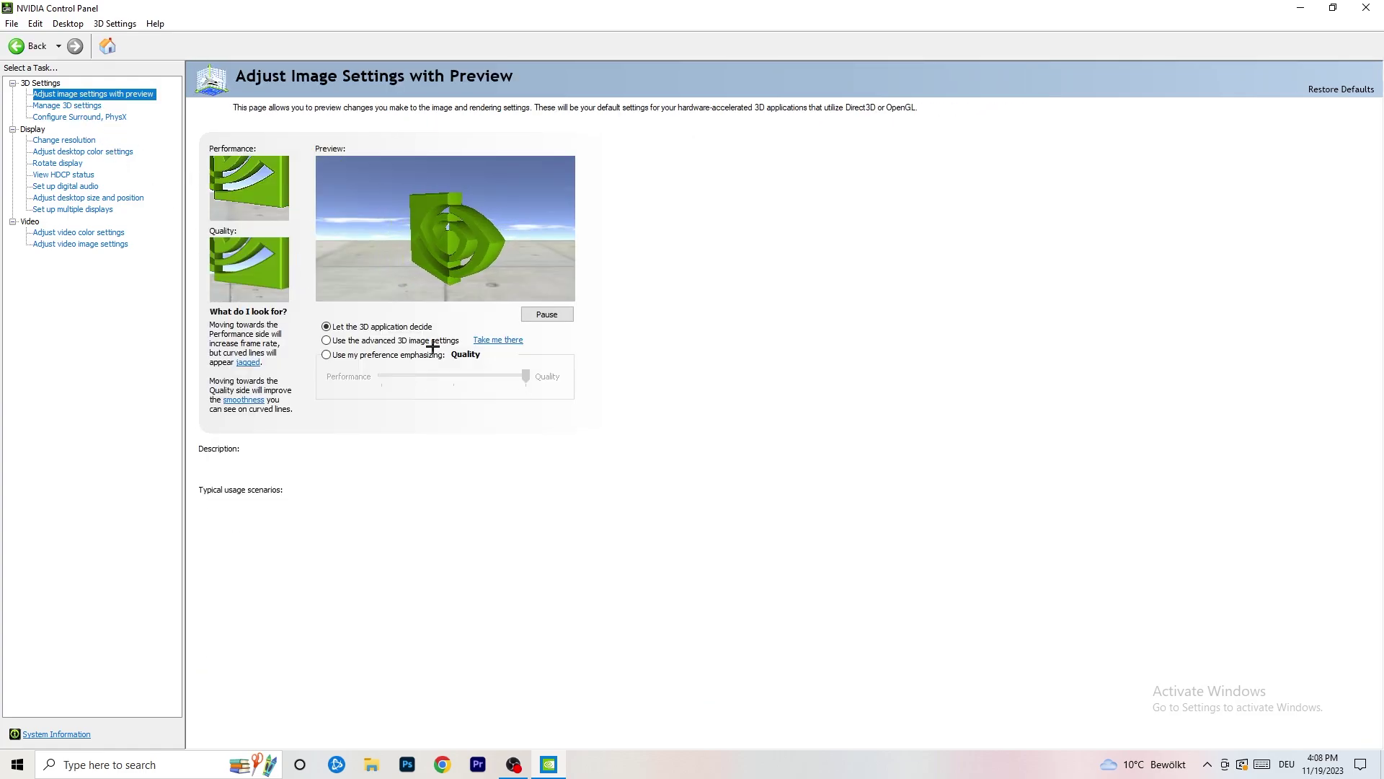
pyautogui.moveTo(432, 347)
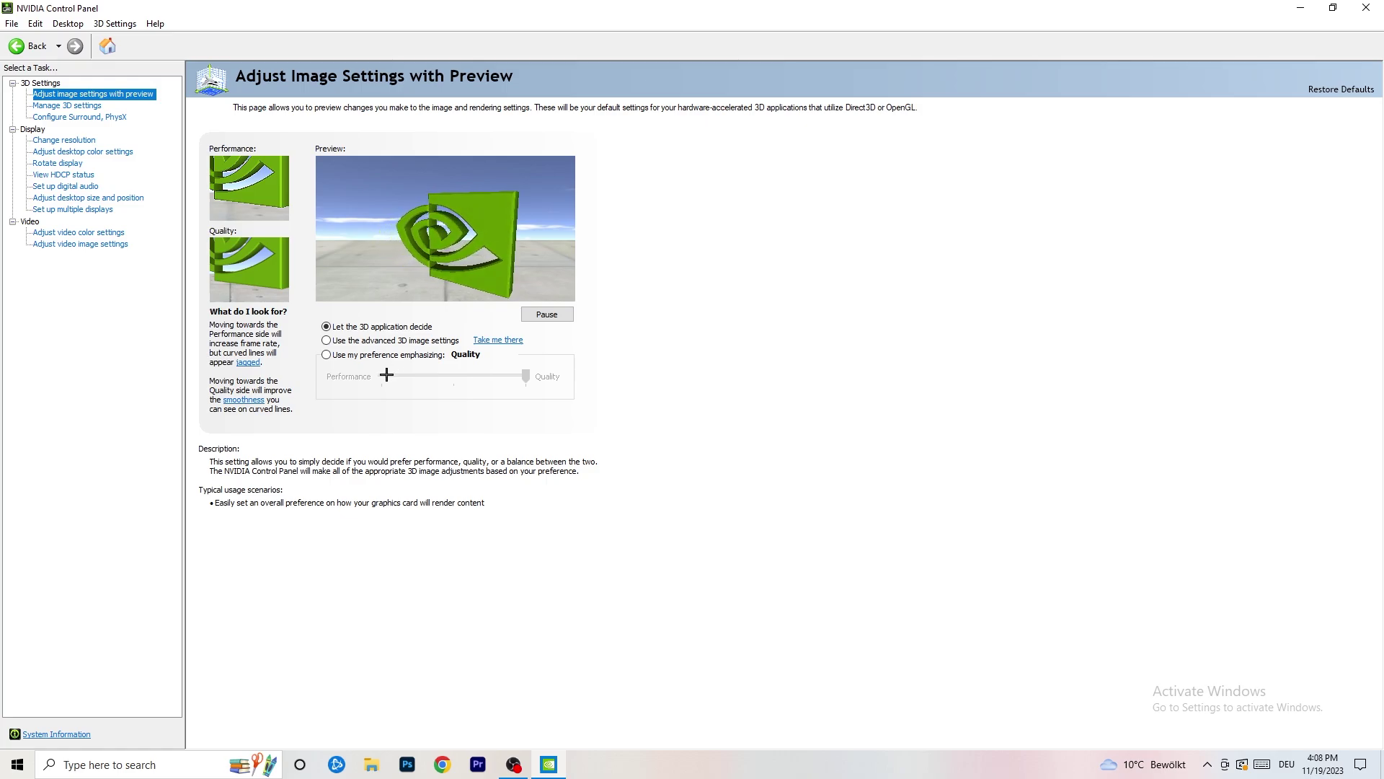
pyautogui.click(1366, 7)
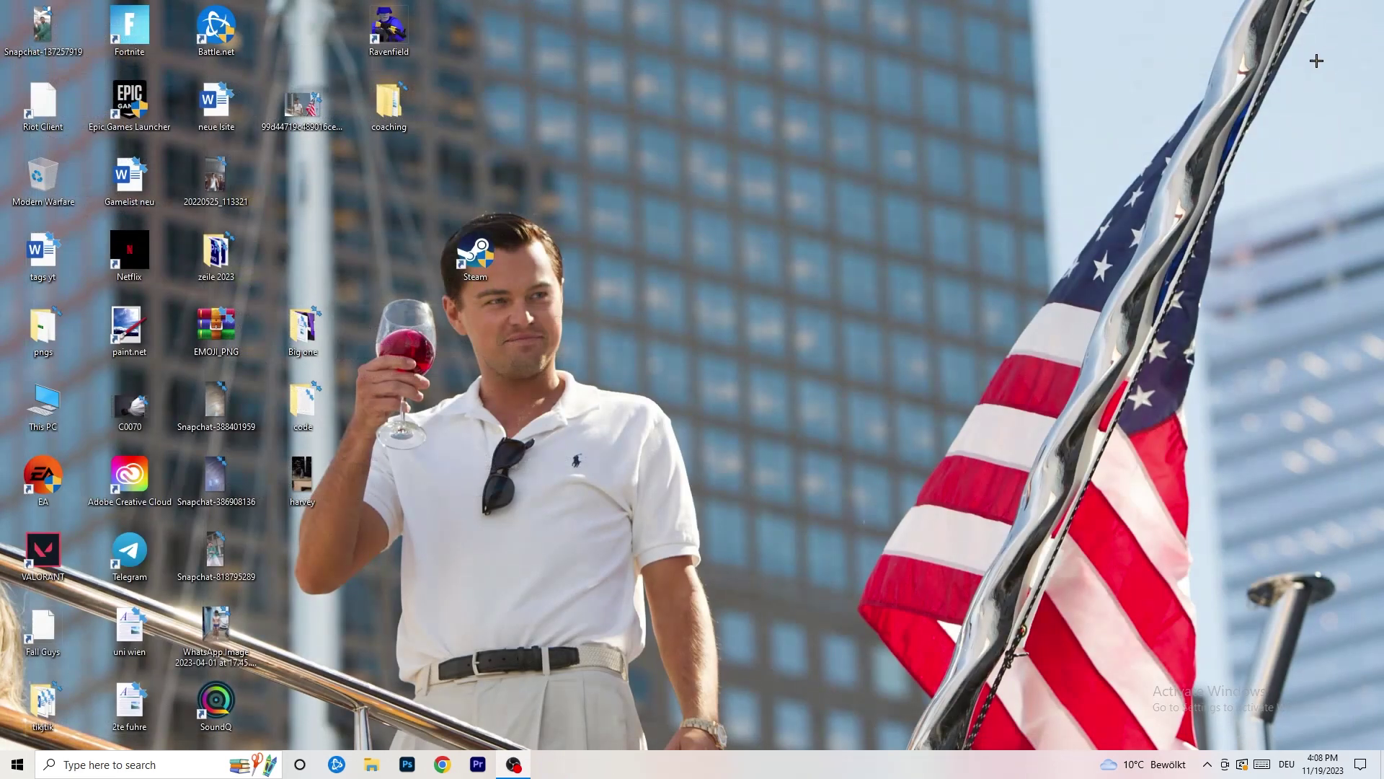